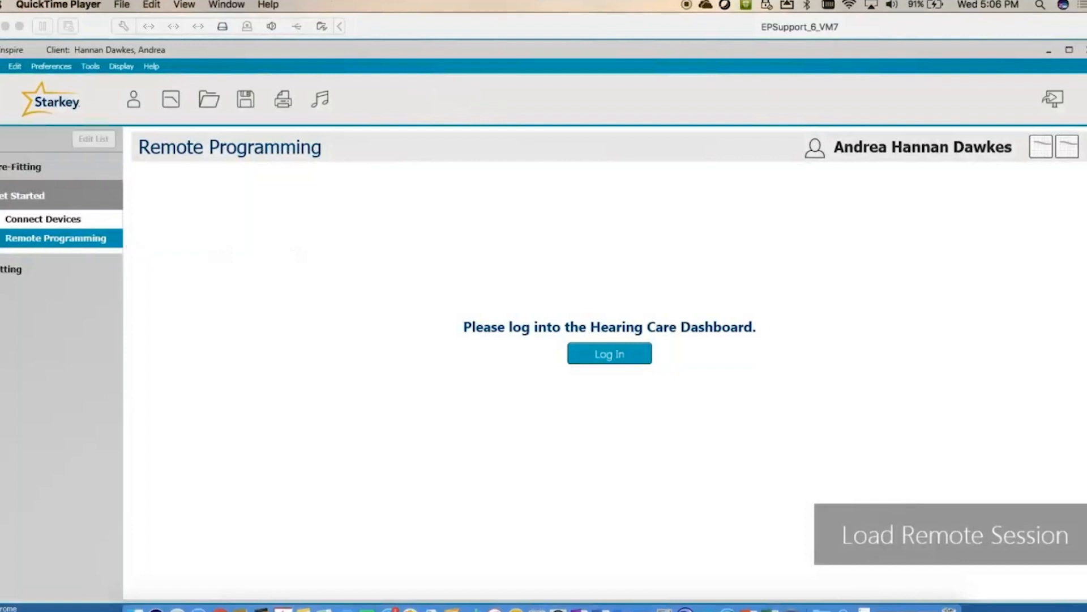
- Open the Hearing Care Dashboard login and start a new organization setup
{"action": "left_click", "coordinate": [630, 357]}
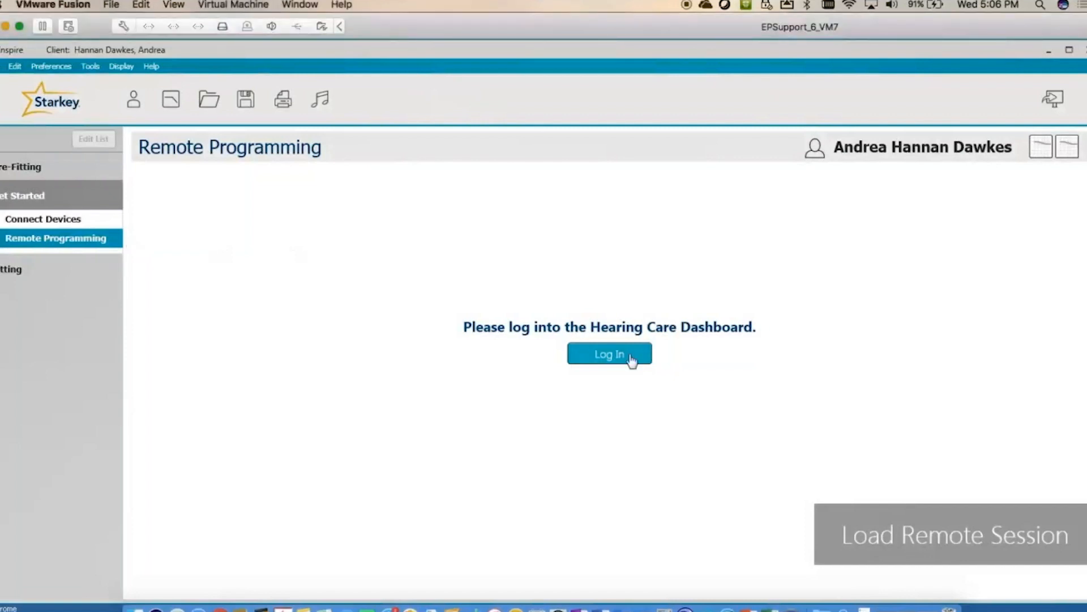
{"action": "left_click", "coordinate": [631, 358]}
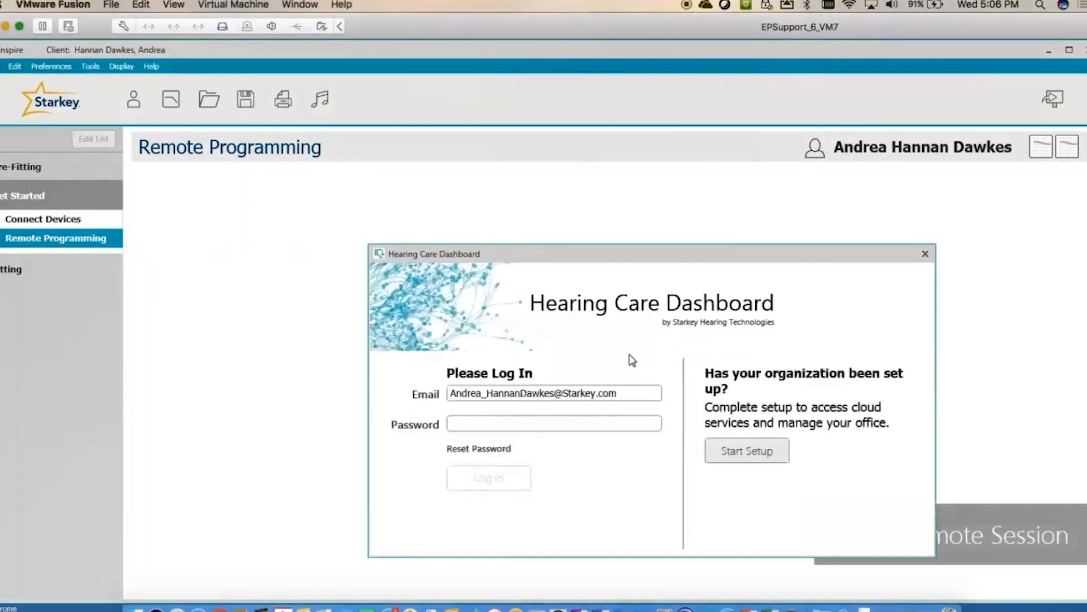
{"action": "left_click", "coordinate": [748, 450]}
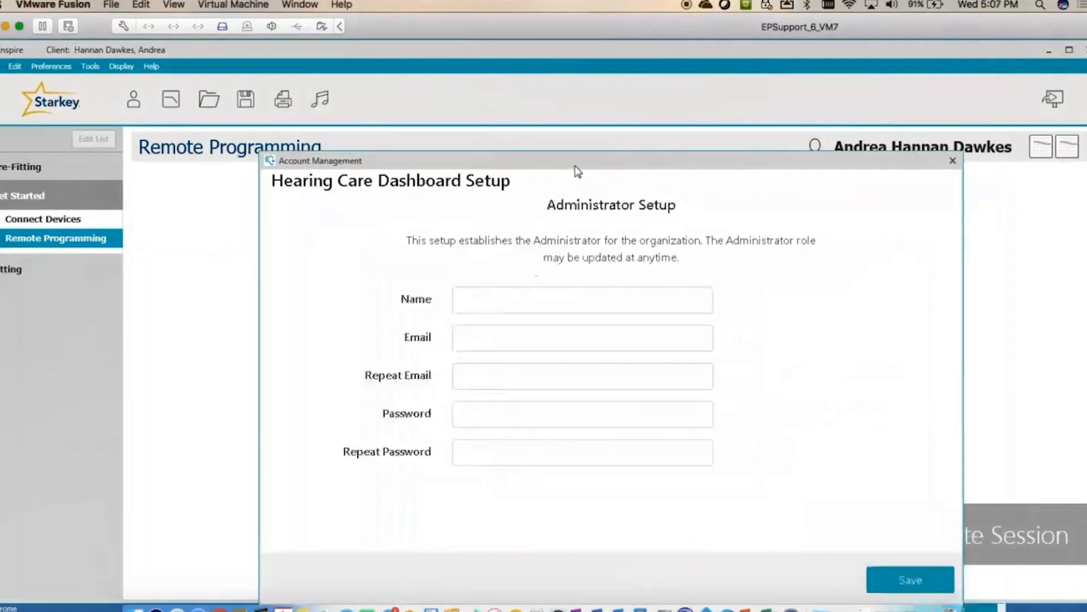
- Enter the administrator's name, e-mail address and repeated e-mail, fixing a typo
{"action": "left_click", "coordinate": [518, 300]}
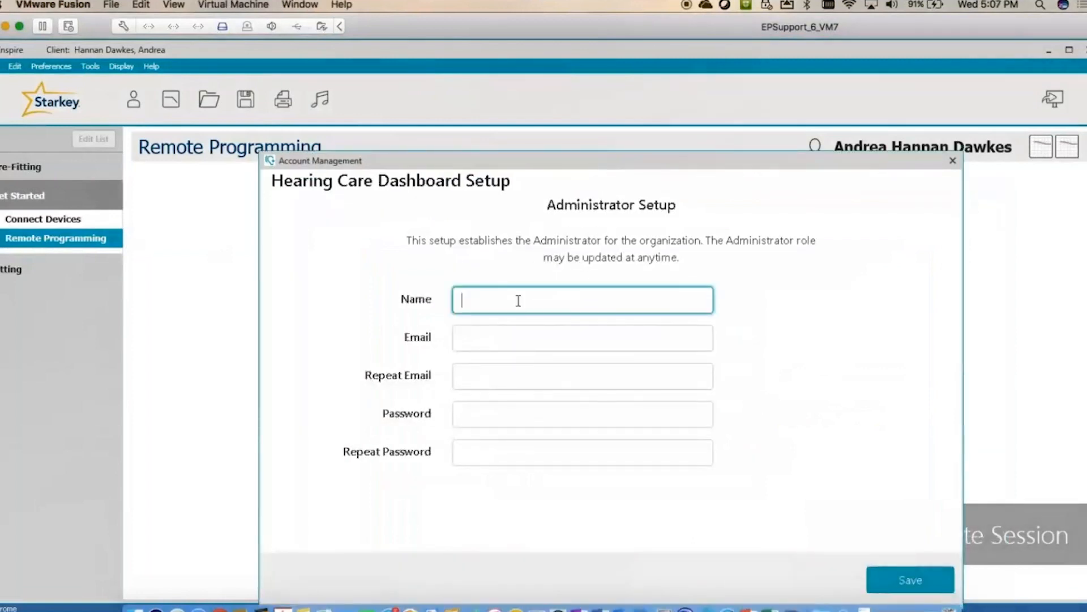
{"action": "type", "text": "D"}
{"action": "type", "text": "edicated"}
{"action": "type", "text": " F"}
{"action": "type", "text": "rof"}
{"action": "type", "text": "essional"}
{"action": "left_click", "coordinate": [525, 343]}
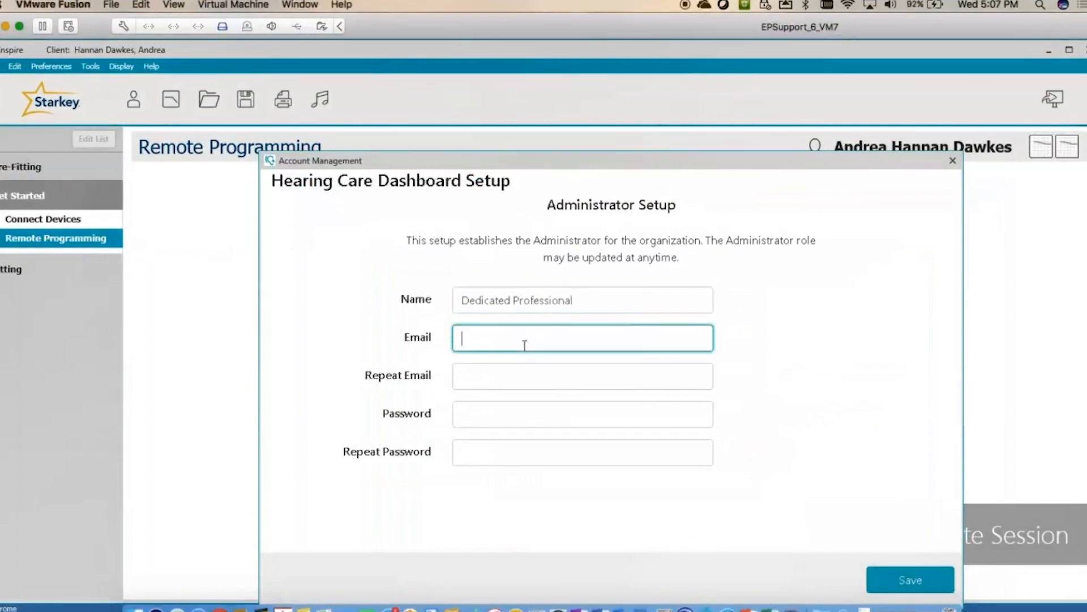
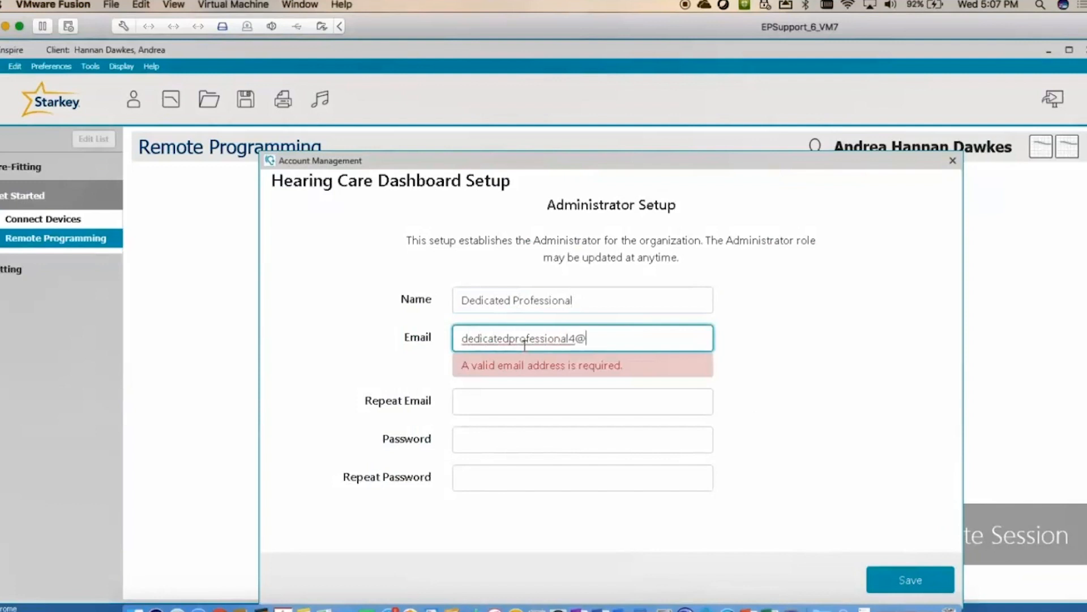
{"action": "left_click", "coordinate": [520, 376]}
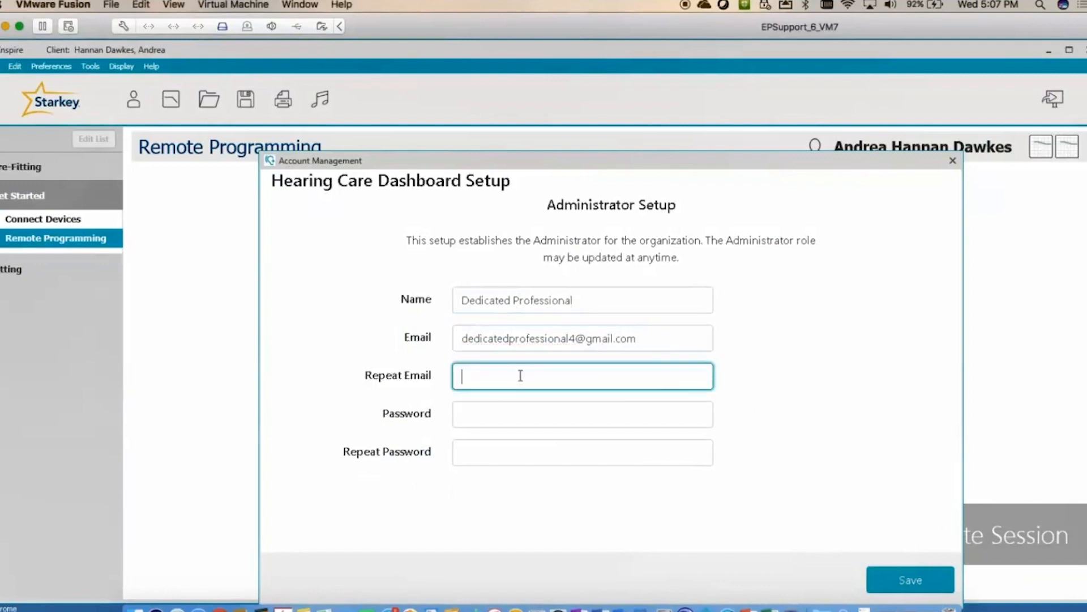
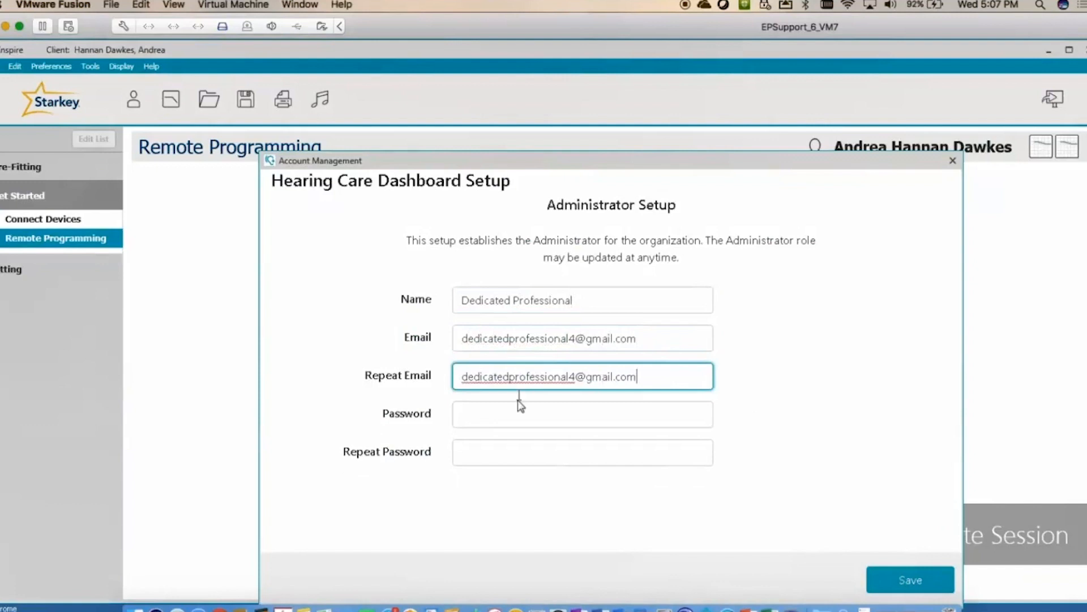
- Enter and confirm the administrator password, then save the Administrator Setup
{"action": "left_click", "coordinate": [515, 414]}
{"action": "type", "text": "•"}
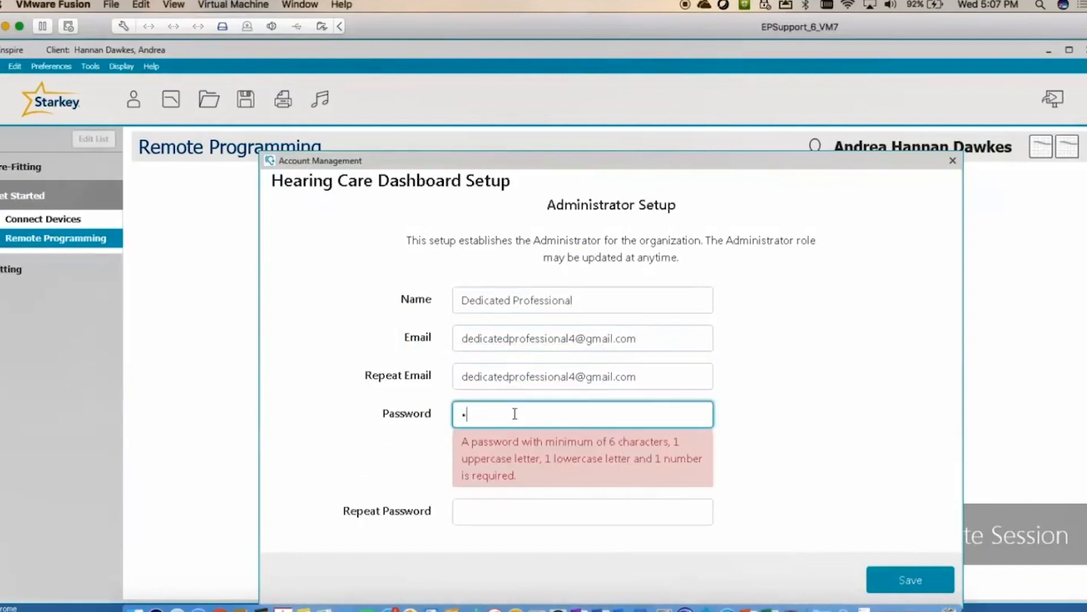
{"action": "type", "text": "•••••••••"}
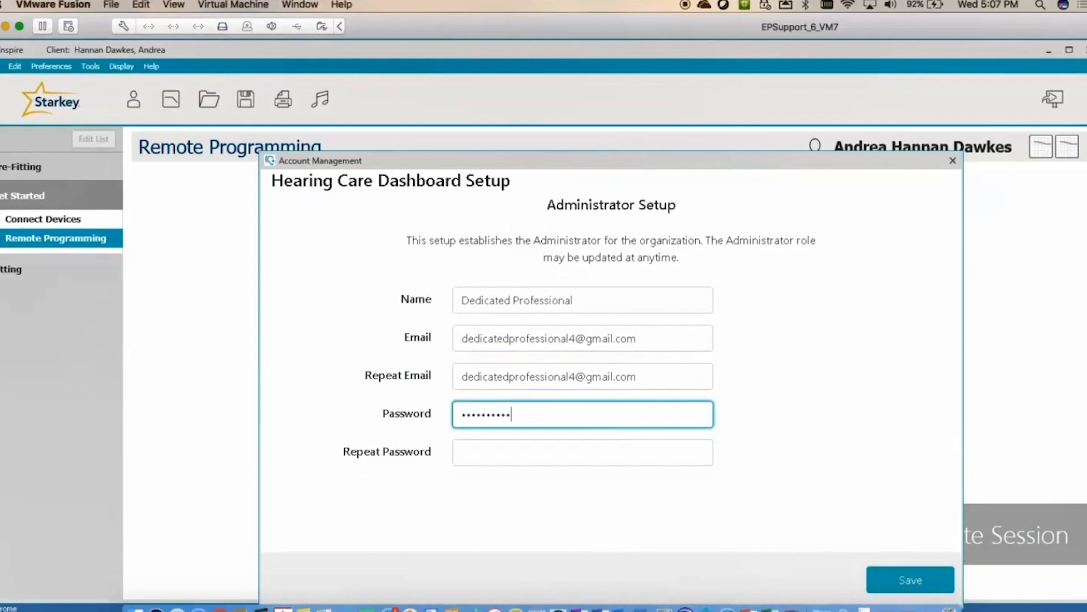
{"action": "left_click", "coordinate": [531, 463]}
{"action": "type", "text": "•••"}
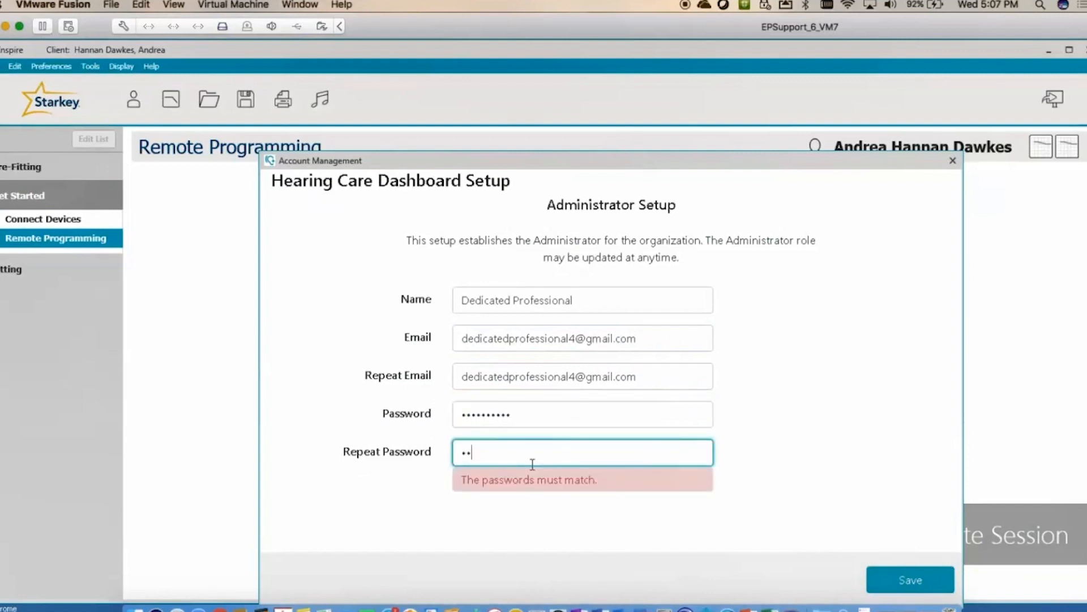
{"action": "type", "text": "•••••••"}
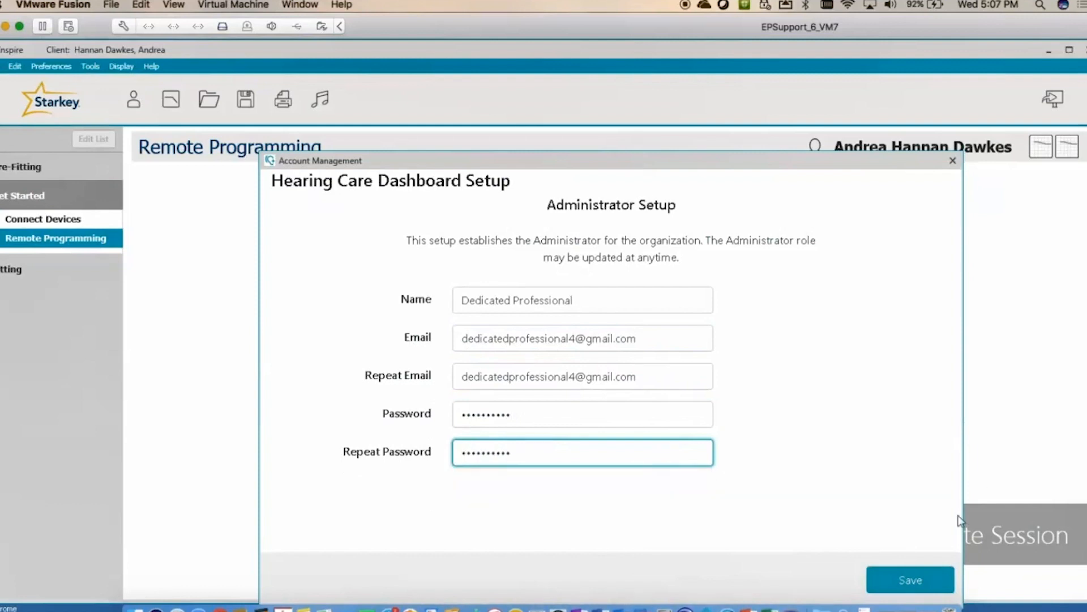
{"action": "left_click", "coordinate": [919, 582]}
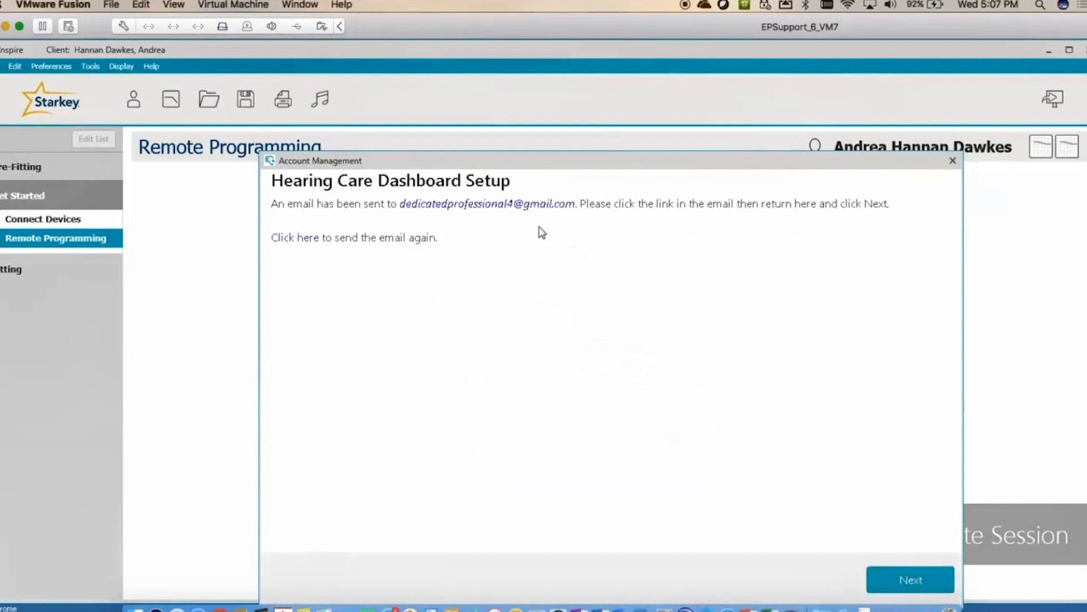
- Verify the e-mail via the Hearing Care Anywhere message's link in Gmail, then return to setup
{"action": "left_click", "coordinate": [915, 607]}
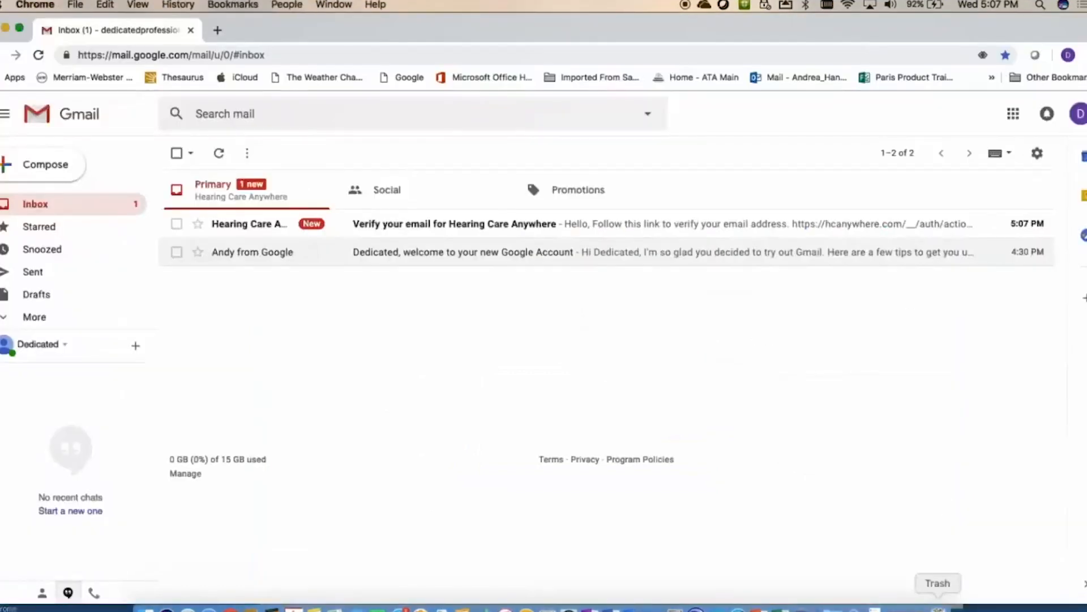
{"action": "left_click", "coordinate": [489, 224]}
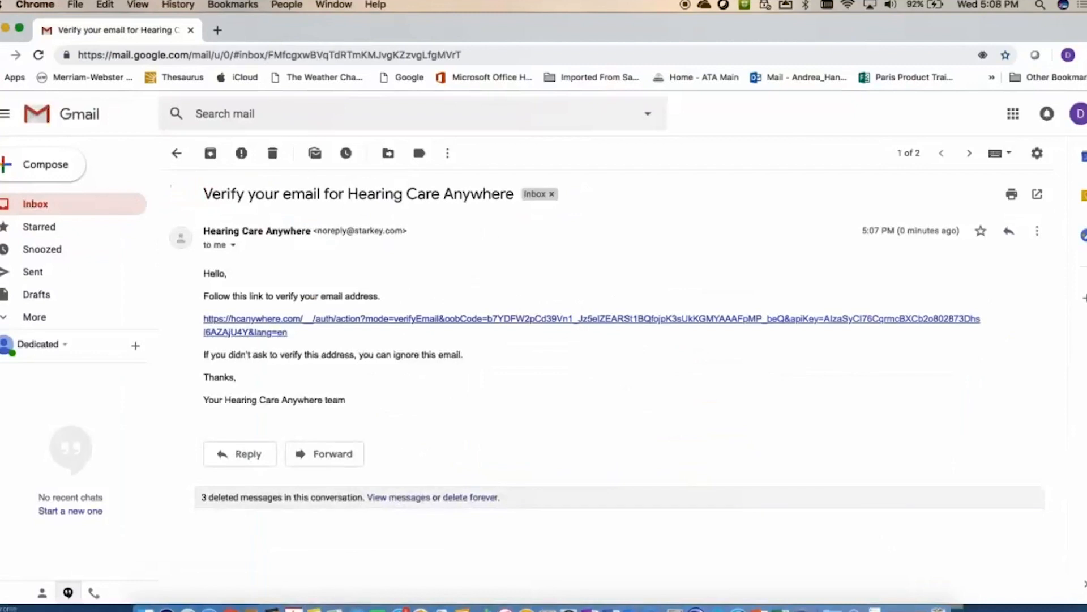
{"action": "left_click", "coordinate": [462, 322]}
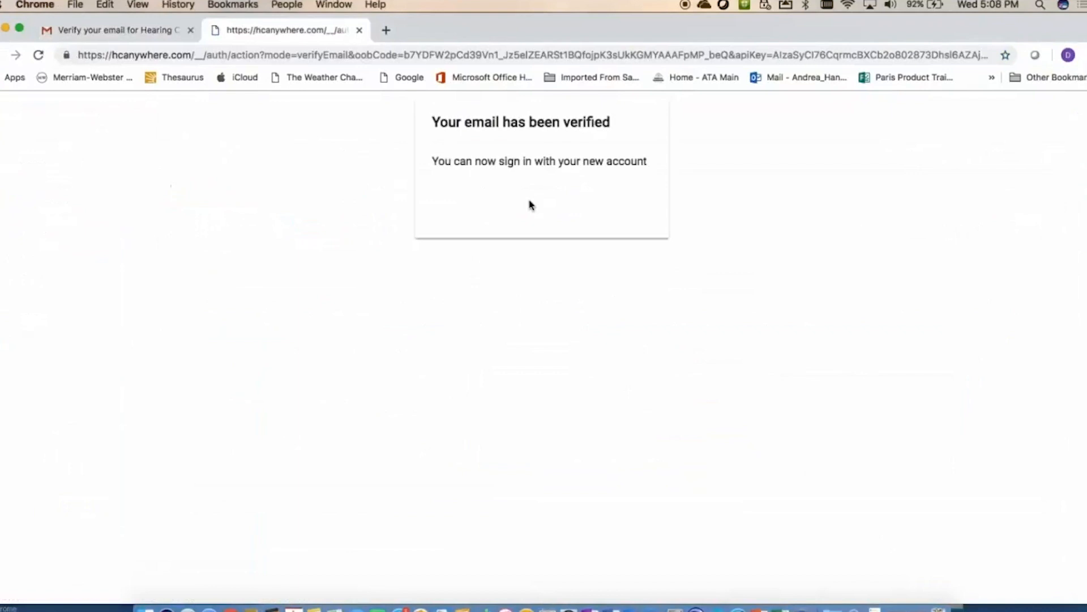
{"action": "left_click", "coordinate": [359, 31]}
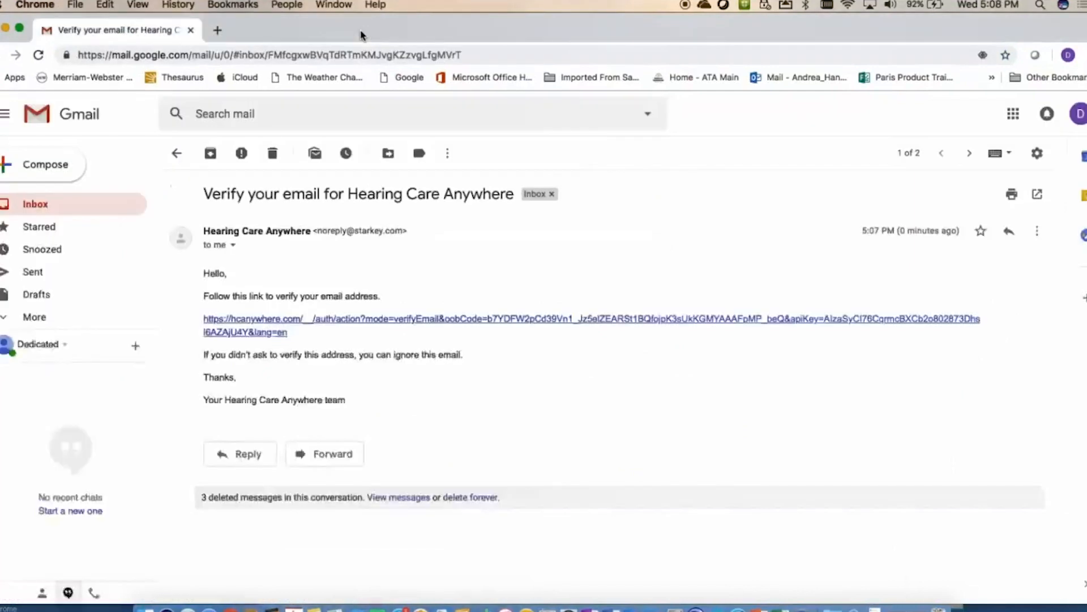
{"action": "key", "text": "super+w"}
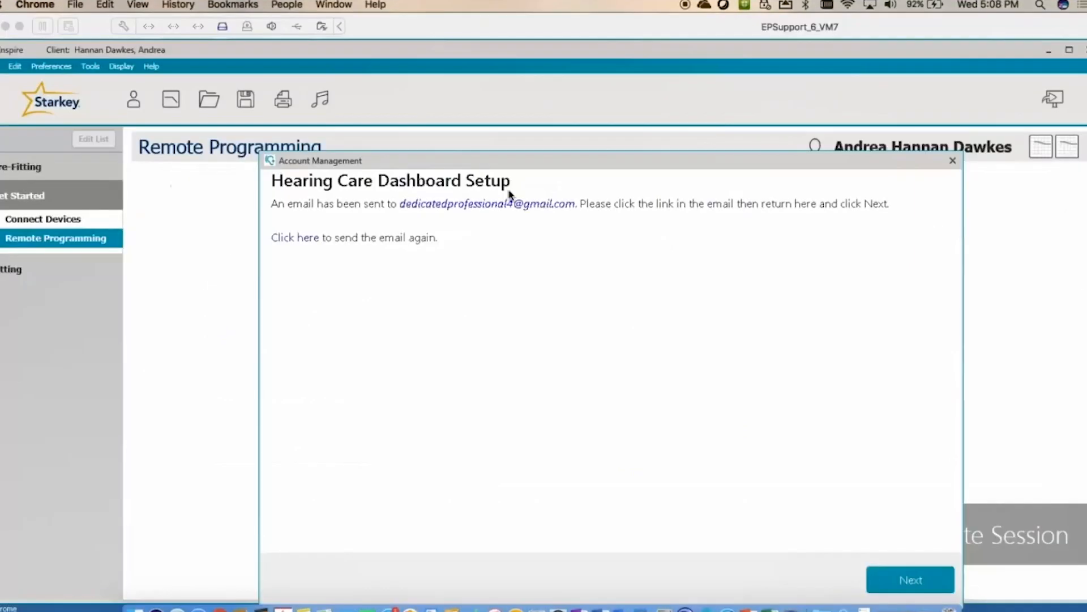
- Continue past the email verification screen to the Office Details page
{"action": "left_click", "coordinate": [575, 167]}
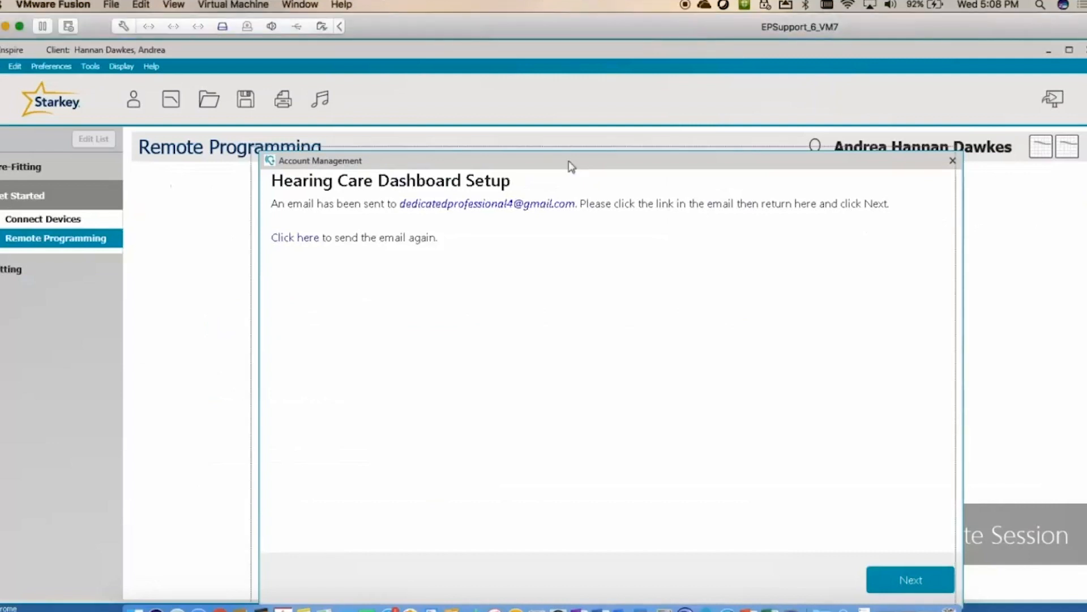
{"action": "left_click_drag", "start_coordinate": [570, 165], "coordinate": [562, 160]}
{"action": "left_click", "coordinate": [920, 578]}
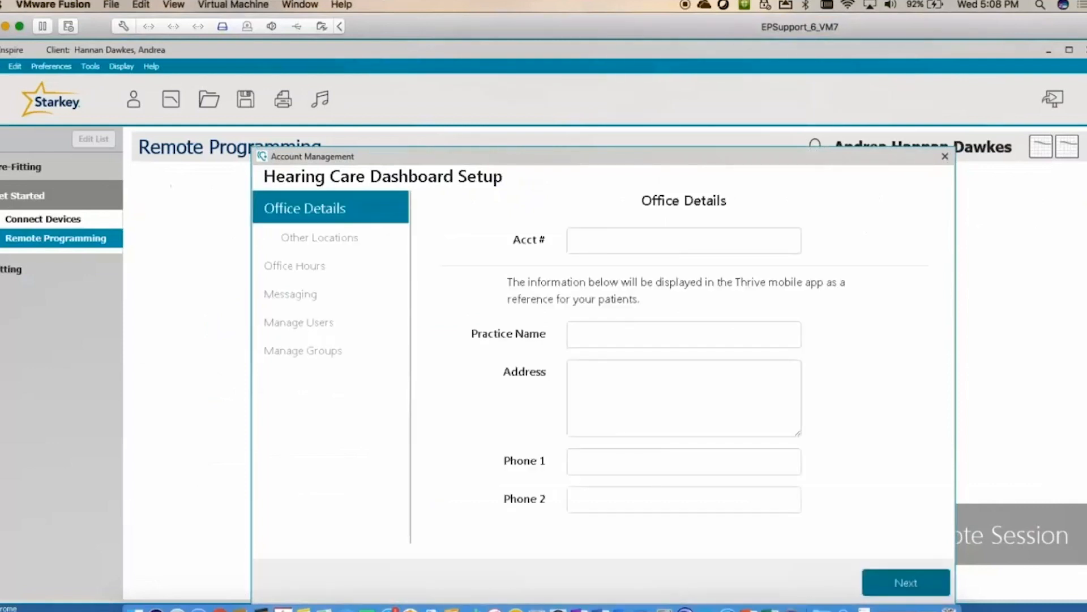
{"action": "left_click_drag", "start_coordinate": [588, 161], "coordinate": [566, 136]}
- Enter the account number, practice name 'Premier Hearing', two-line address and main phone, then submit
{"action": "left_click", "coordinate": [659, 221]}
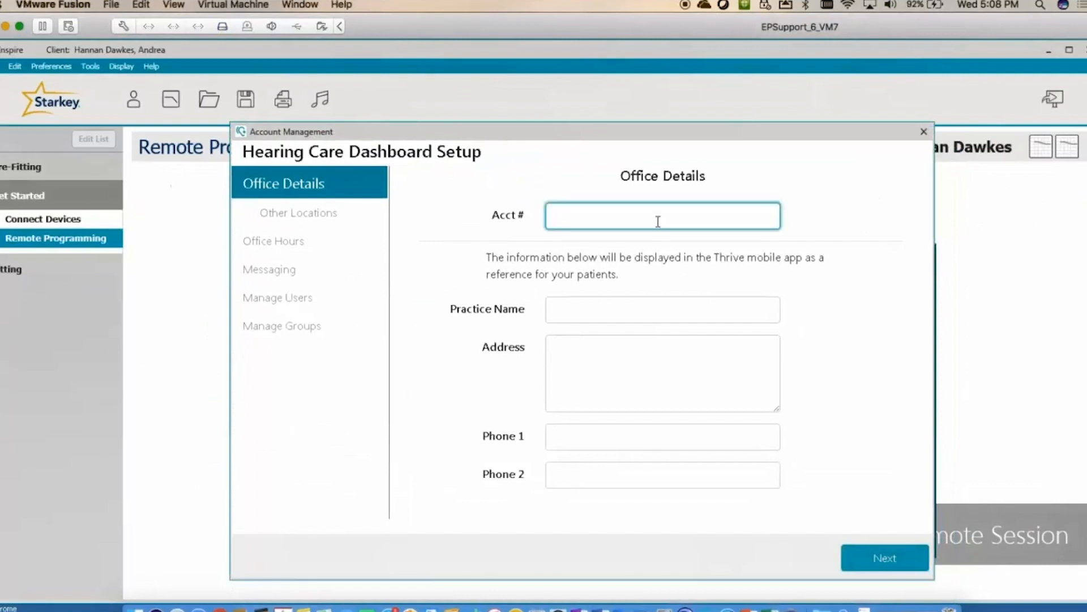
{"action": "type", "text": "12020"}
{"action": "left_click", "coordinate": [626, 306]}
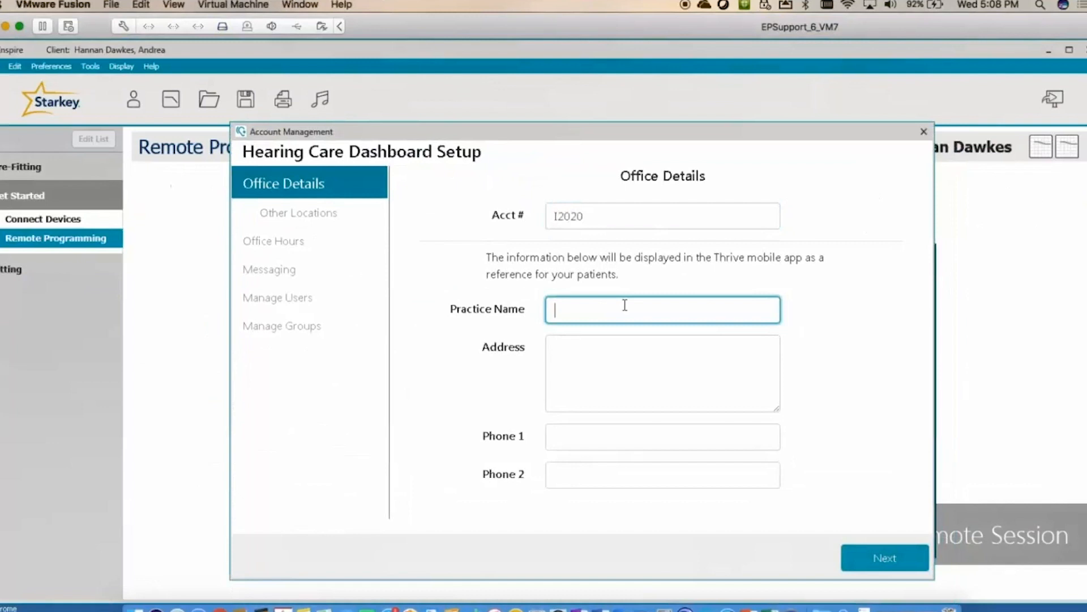
{"action": "type", "text": "Premier Hearing"}
{"action": "left_click", "coordinate": [622, 375]}
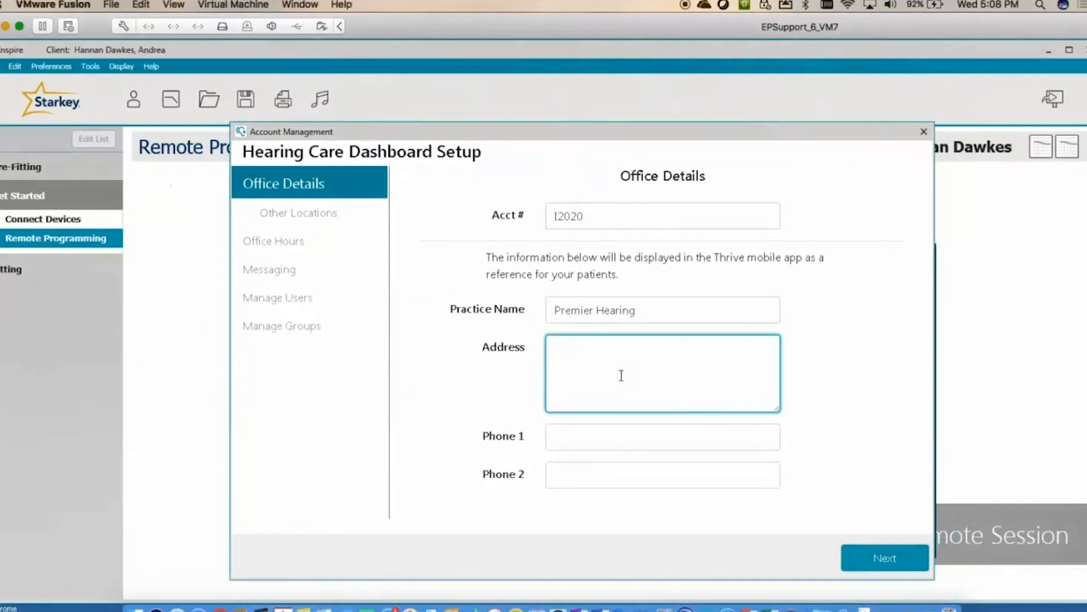
{"action": "type", "text": "123 Major Lane"}
{"action": "key", "text": "Return"}
{"action": "type", "text": "Anyw"}
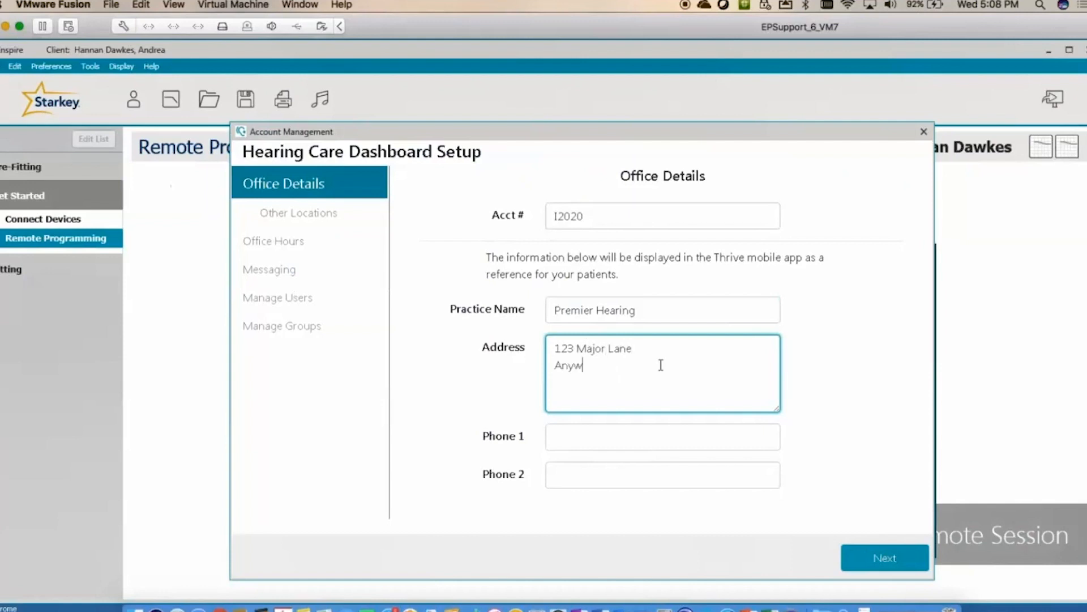
{"action": "type", "text": "here, "}
{"action": "type", "text": "U"}
{"action": "type", "text": "S"}
{"action": "type", "text": "A"}
{"action": "left_click", "coordinate": [618, 437]}
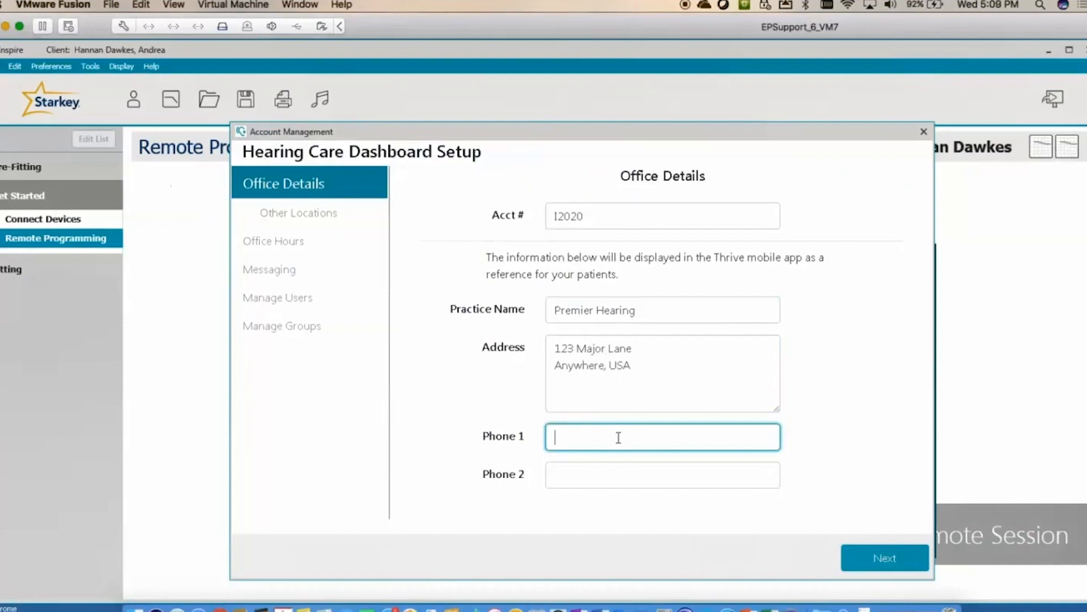
{"action": "type", "text": "800)123-4567"}
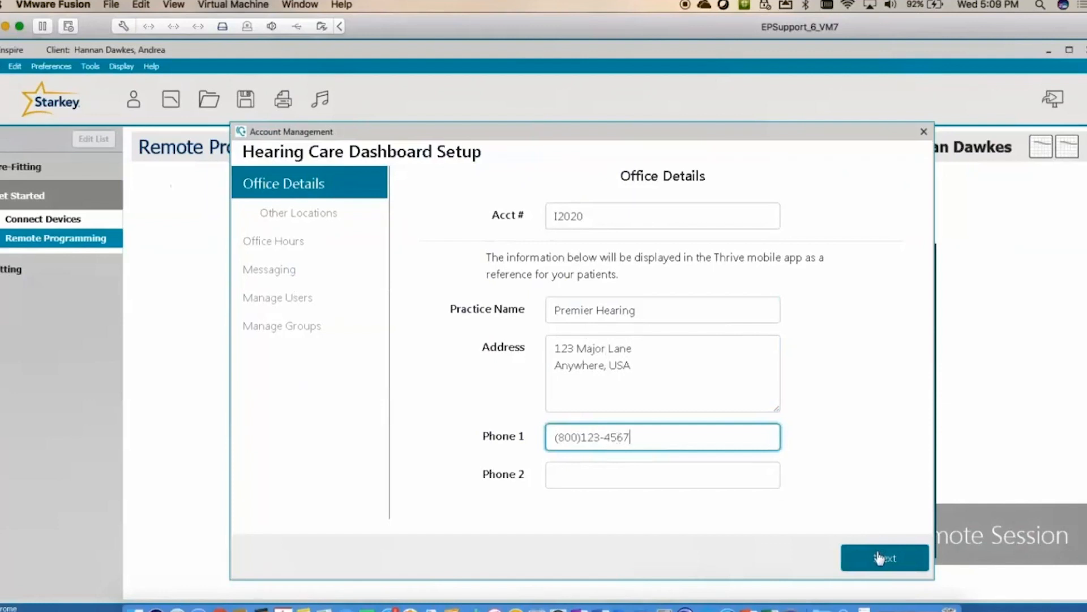
{"action": "left_click", "coordinate": [879, 558]}
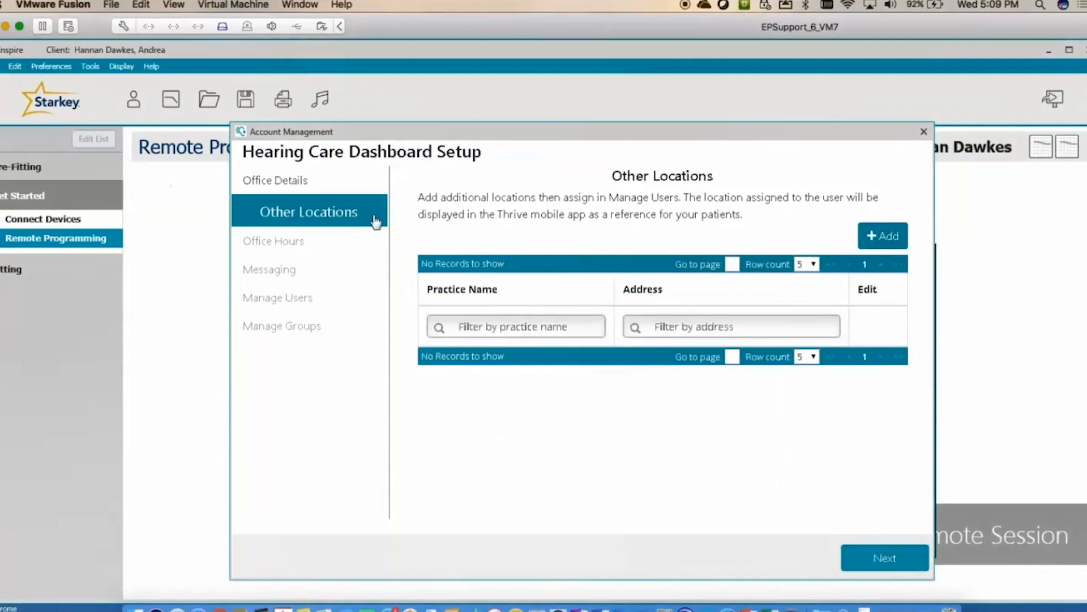
- Cancel adding another location and advance to the Office Hours step
{"action": "left_click", "coordinate": [892, 240]}
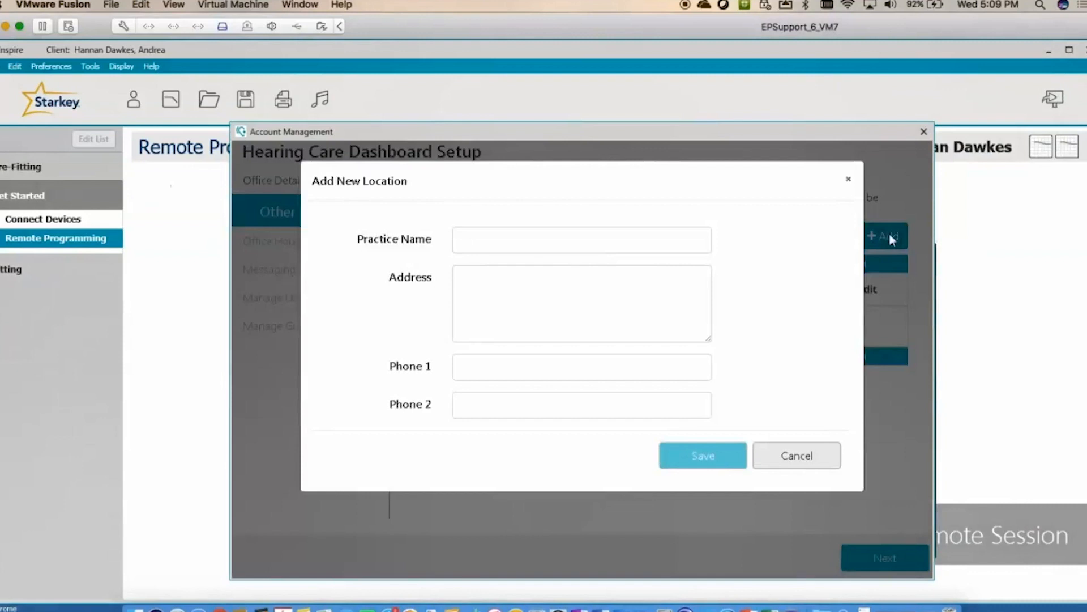
{"action": "left_click", "coordinate": [807, 452]}
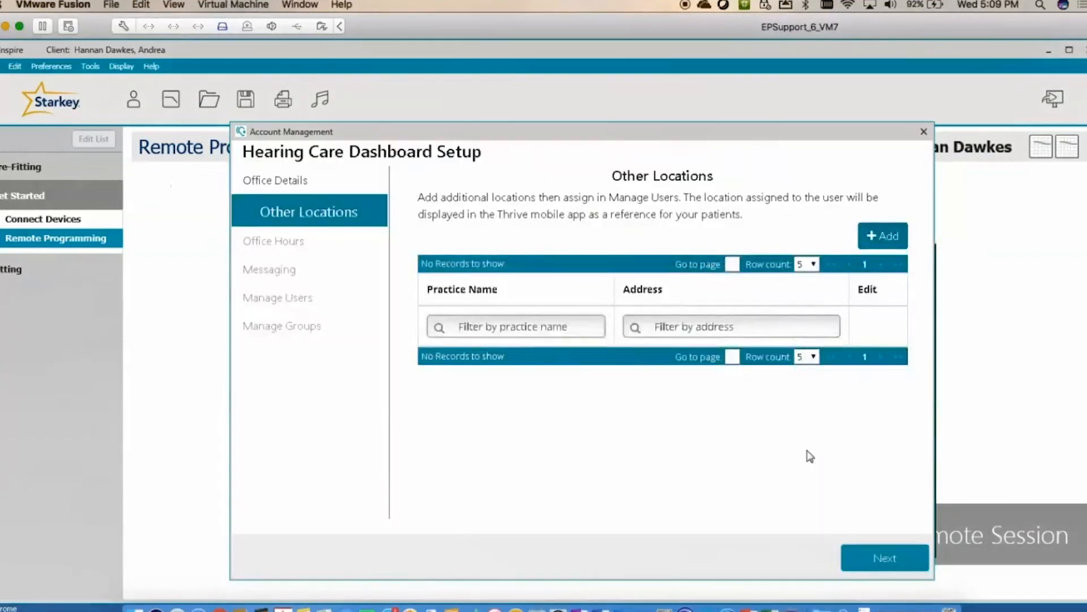
{"action": "left_click", "coordinate": [897, 558]}
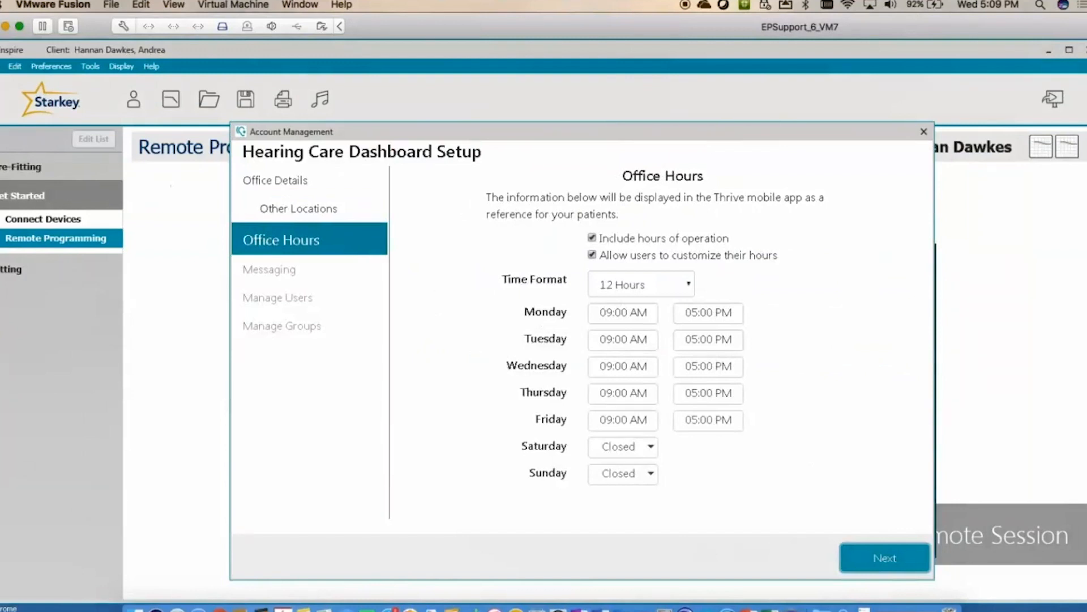
- Change Monday and Wednesday opening times to 08:00 AM, leaving Tuesday at 09:00 AM
{"action": "left_click", "coordinate": [634, 320]}
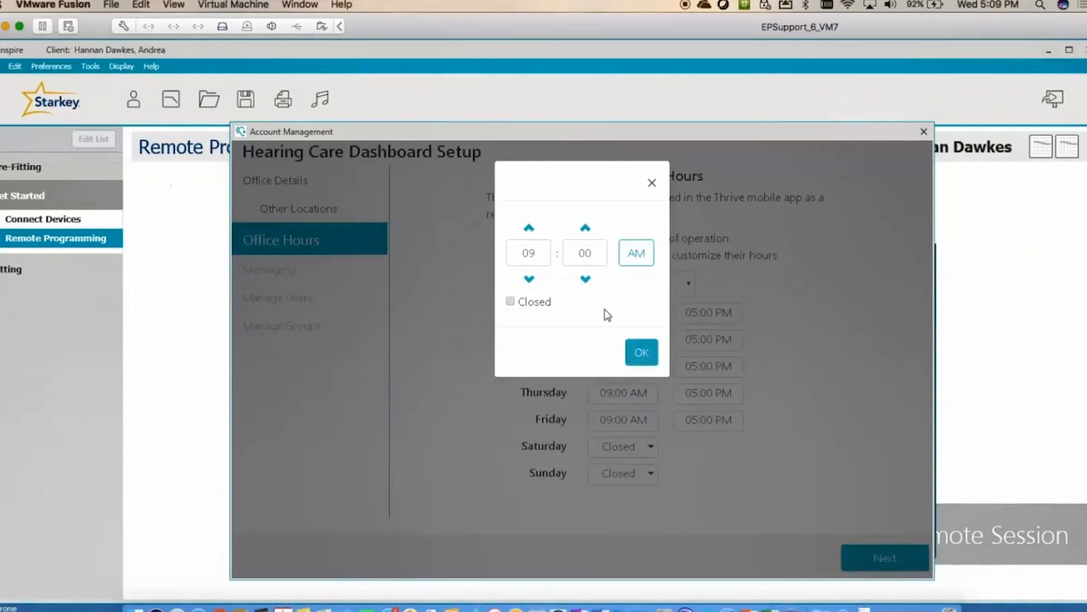
{"action": "left_click", "coordinate": [529, 280]}
{"action": "left_click", "coordinate": [641, 357]}
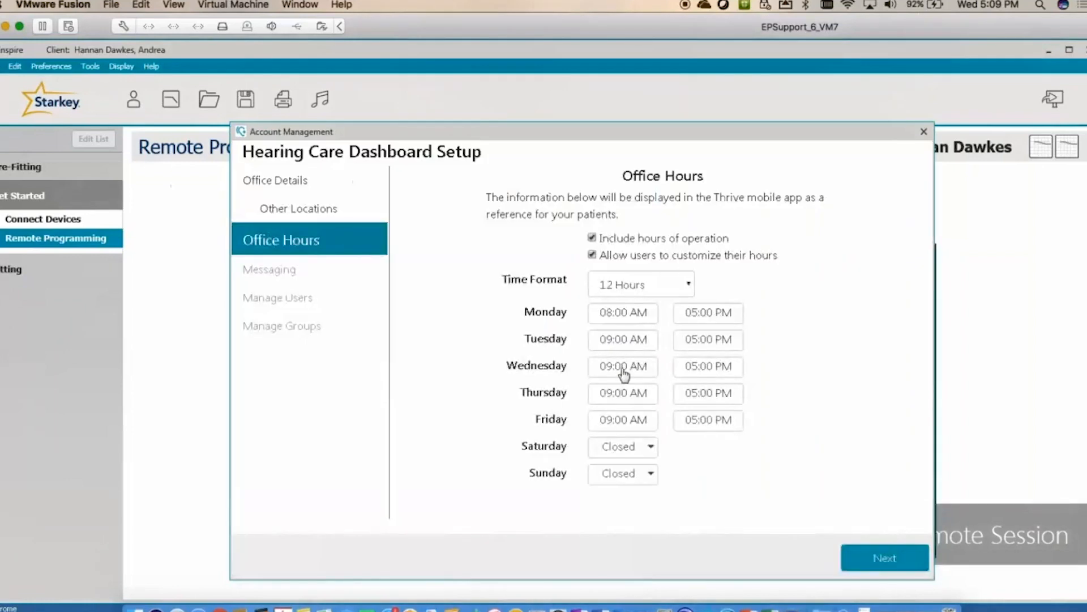
{"action": "left_click", "coordinate": [624, 374]}
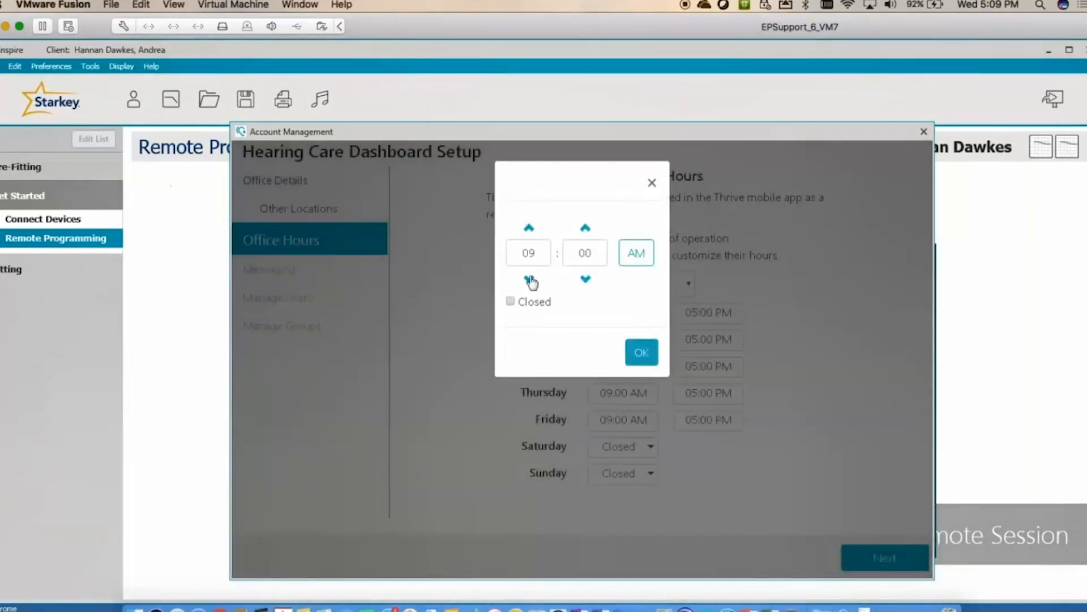
{"action": "left_click", "coordinate": [529, 279]}
{"action": "left_click", "coordinate": [642, 353]}
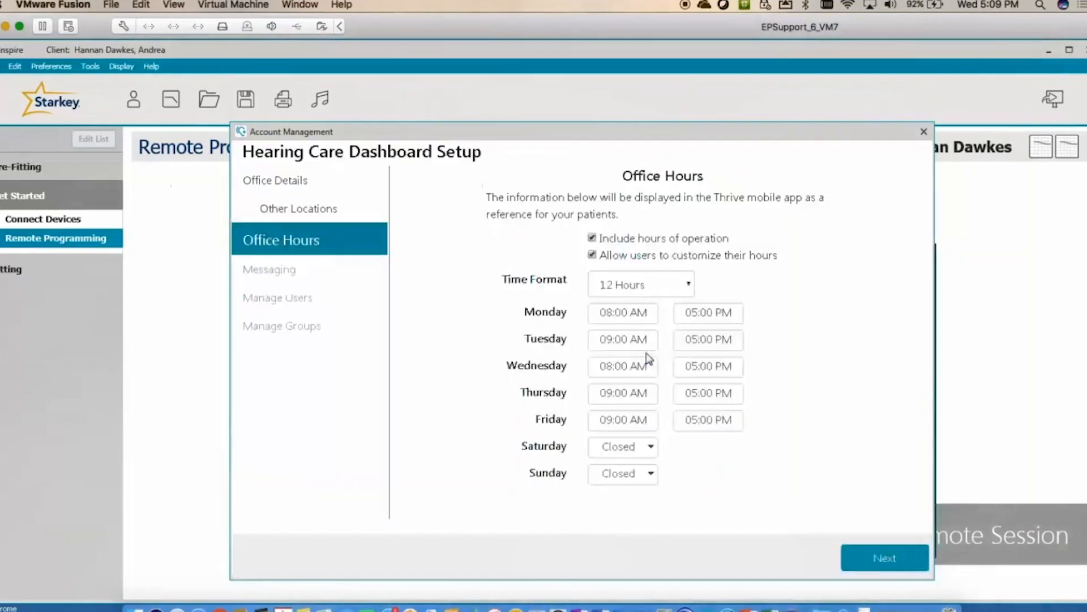
{"action": "left_click", "coordinate": [646, 346]}
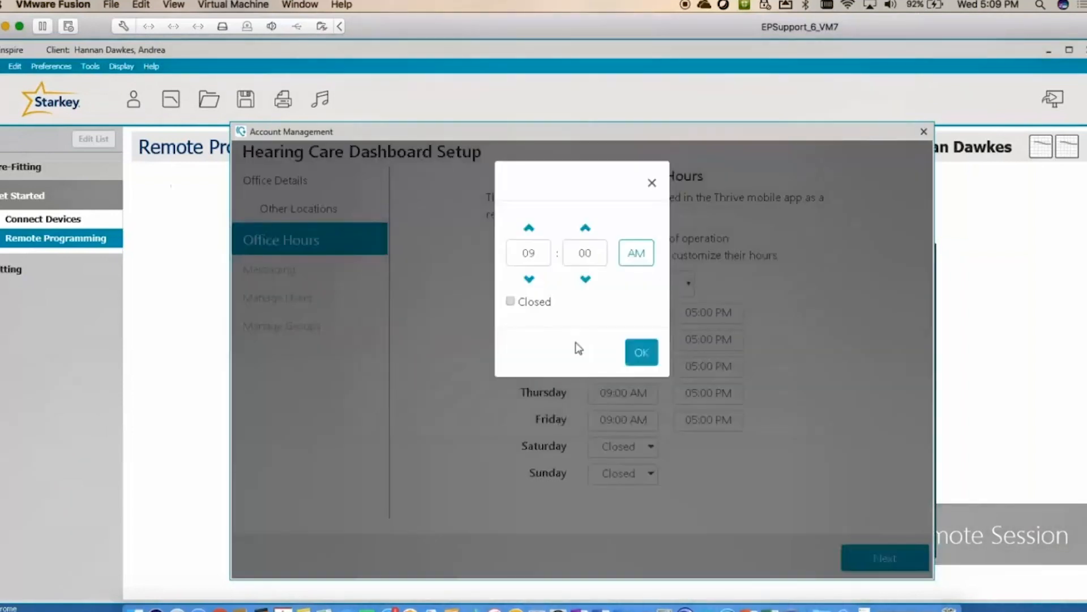
{"action": "left_click", "coordinate": [642, 356]}
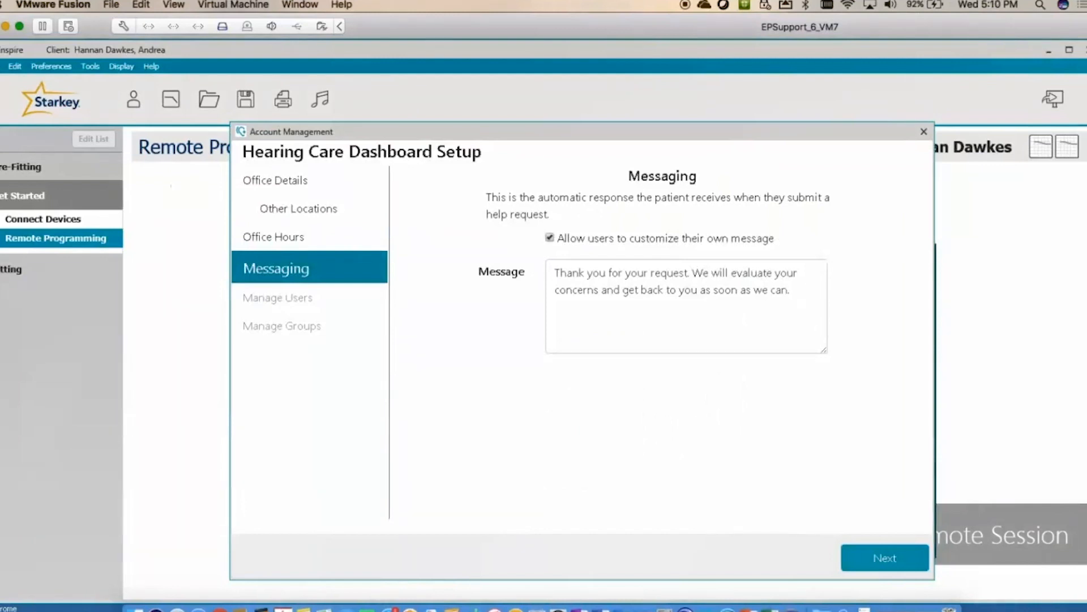
- Keep the default auto-reply message and open the Add New User form
{"action": "left_click", "coordinate": [894, 556]}
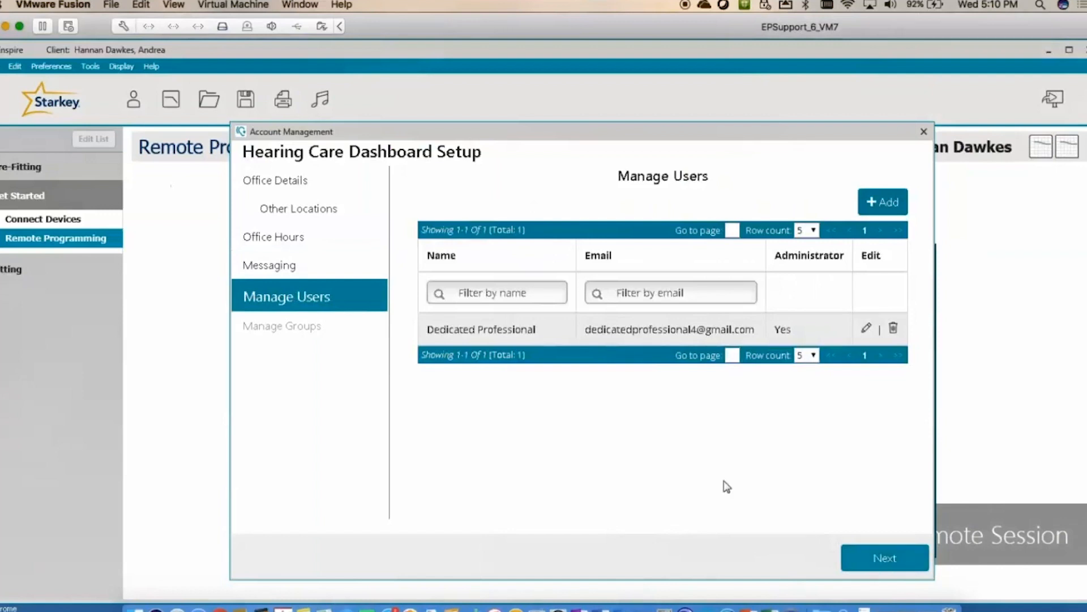
{"action": "left_click", "coordinate": [881, 202]}
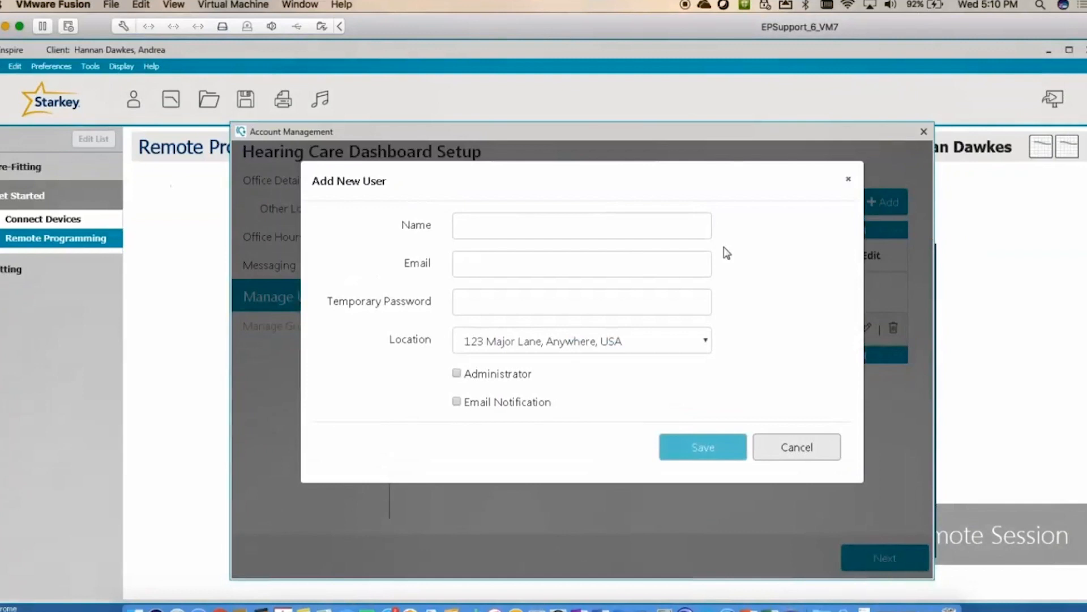
- Draft a new user with a name, Administrator and Email Notification checked, then cancel it
{"action": "left_click", "coordinate": [490, 229]}
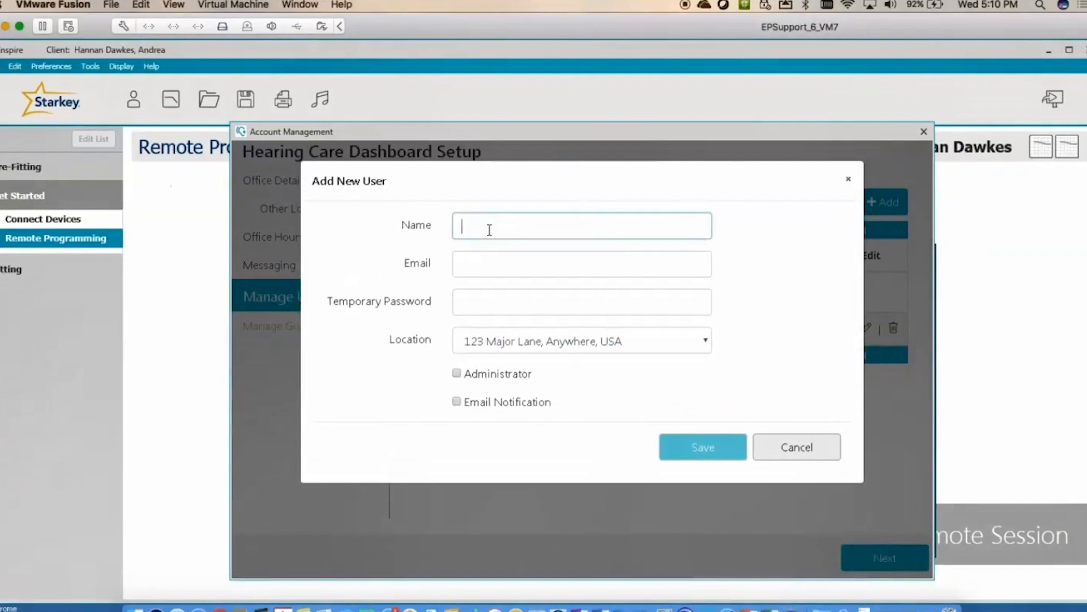
{"action": "type", "text": "Another "}
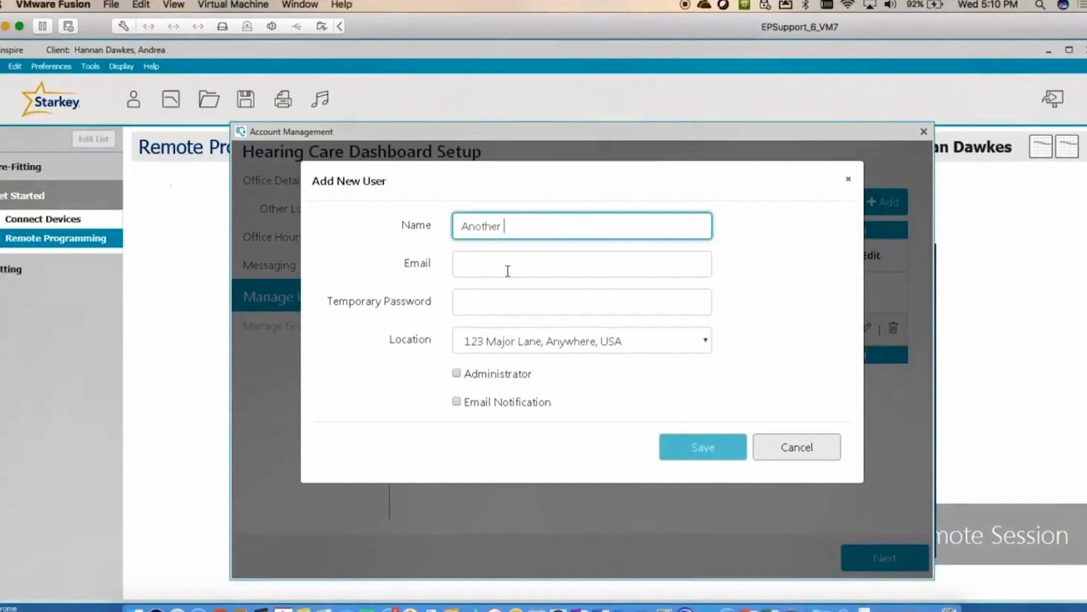
{"action": "type", "text": "Professional"}
{"action": "left_click", "coordinate": [457, 374]}
{"action": "left_click", "coordinate": [456, 402]}
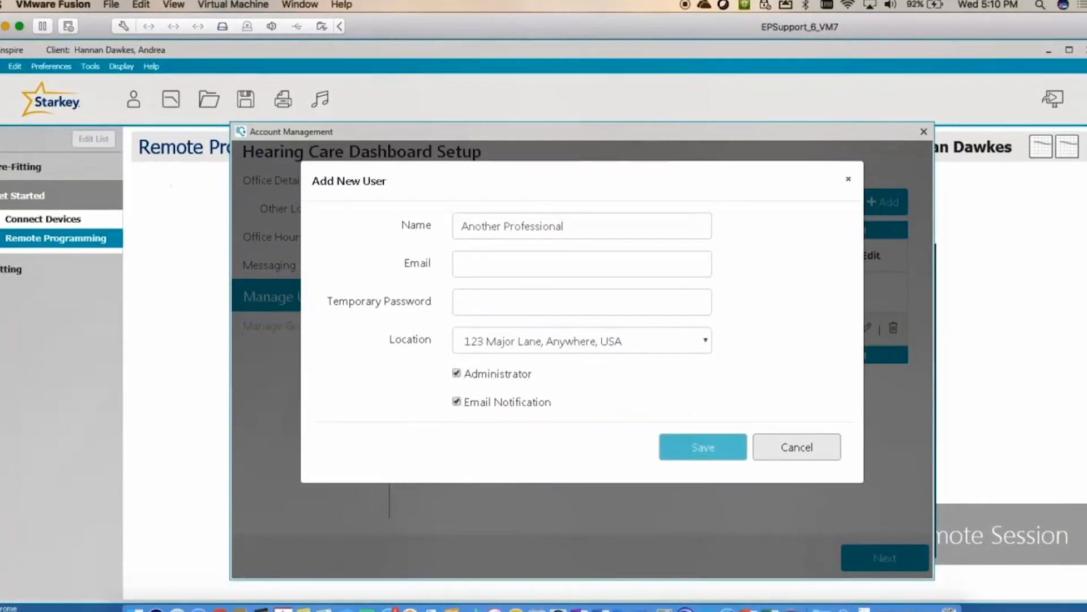
{"action": "left_click", "coordinate": [801, 443]}
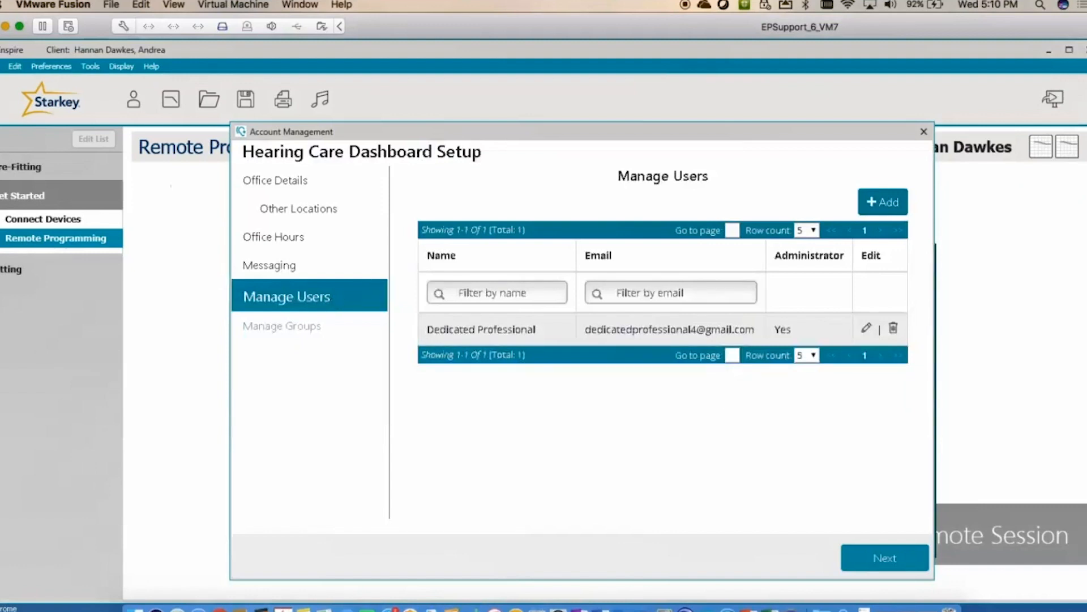
- Skip Manage Users and Manage Groups and click Done to reach the completion checkmark
{"action": "left_click", "coordinate": [901, 561]}
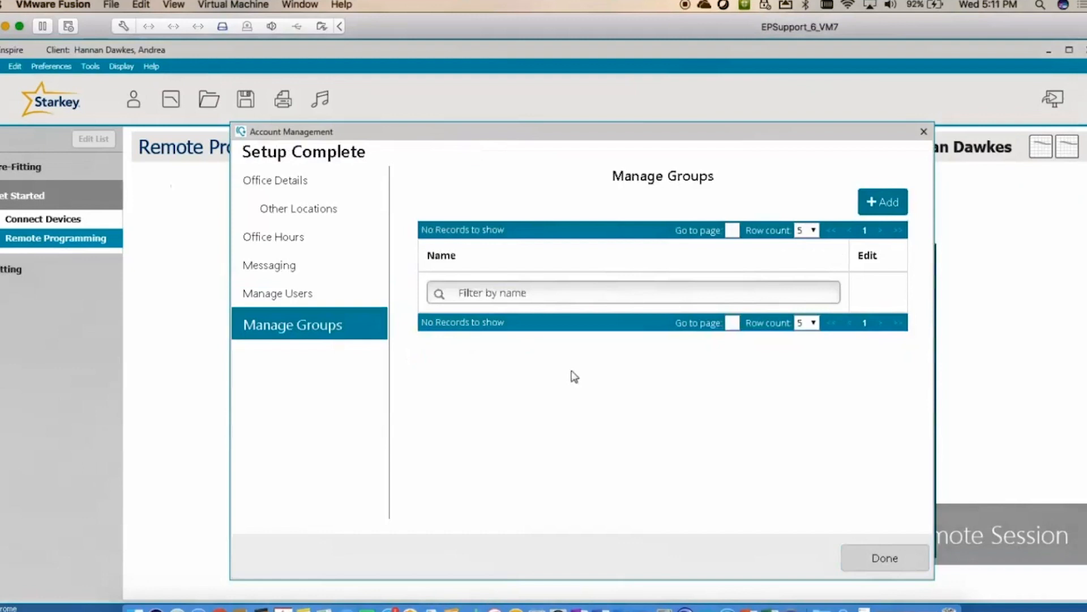
{"action": "left_click", "coordinate": [894, 565]}
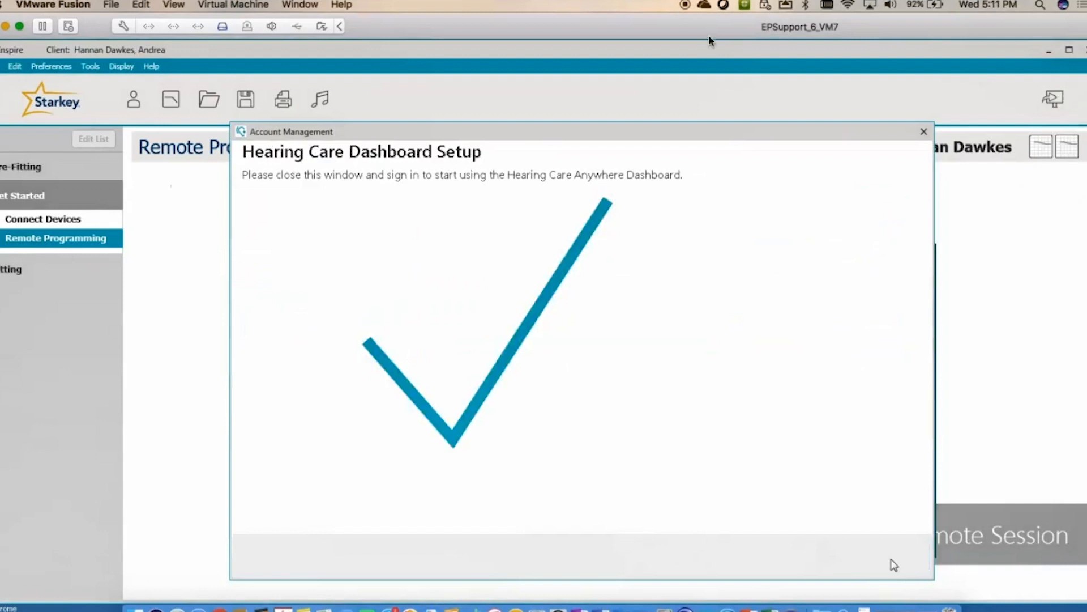
{"action": "left_click", "coordinate": [686, 6]}
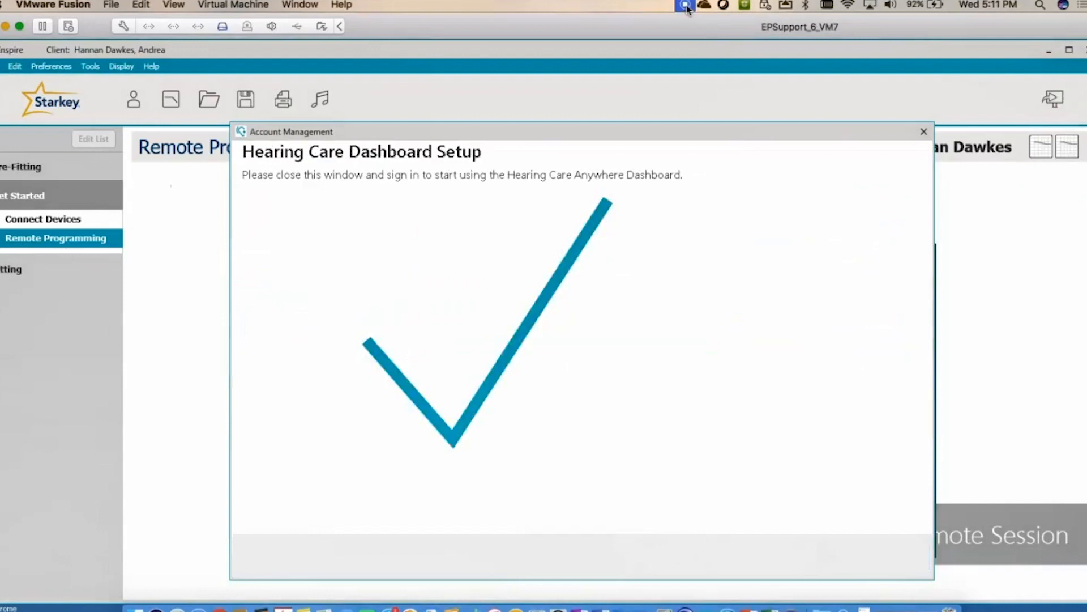